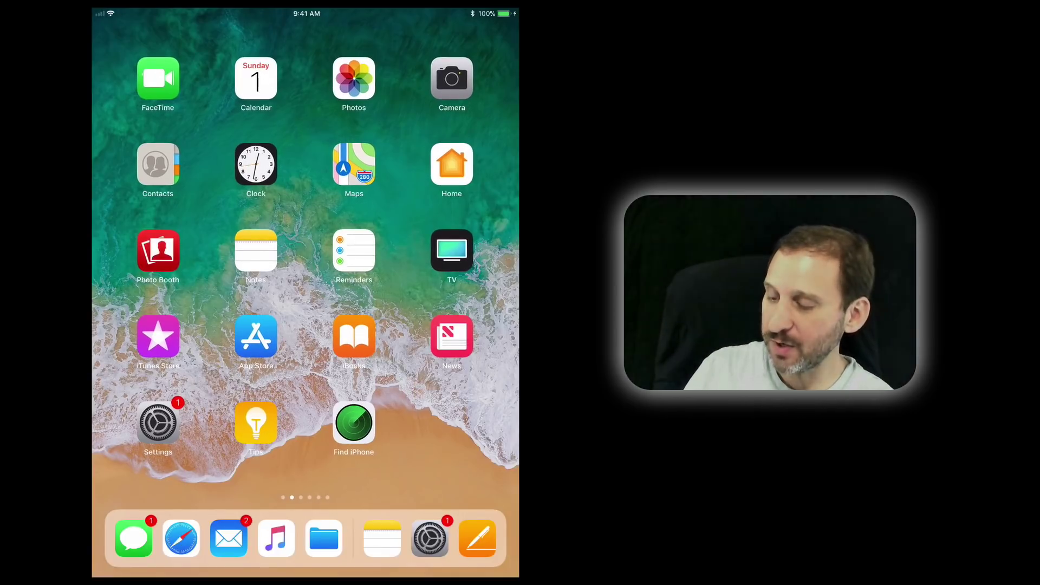
Launch Notes, create a new blank note and bring up its attachment options.
{"action": "left_click", "coordinate": [256, 249]}
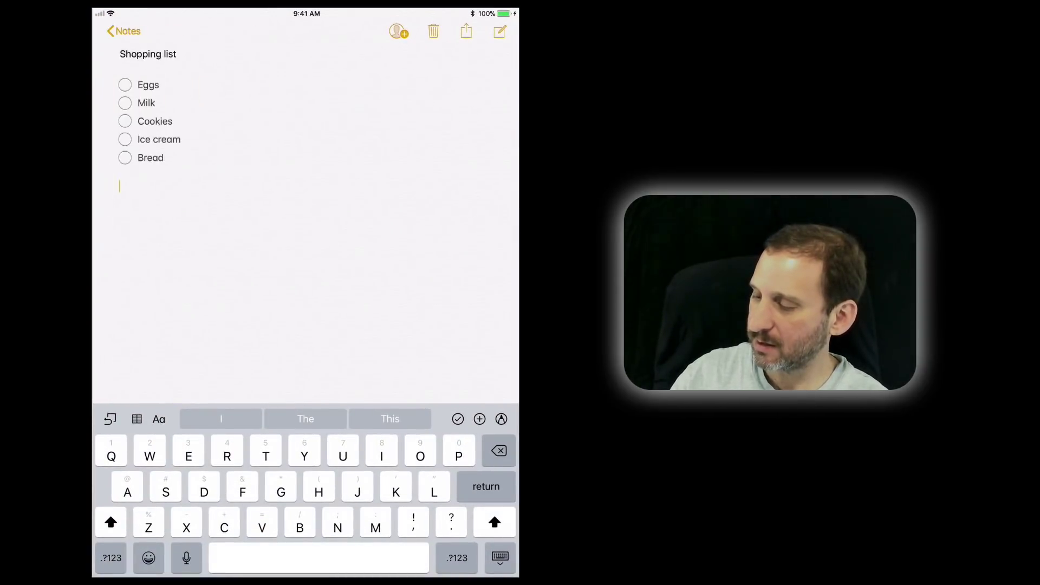
{"action": "left_click", "coordinate": [500, 31]}
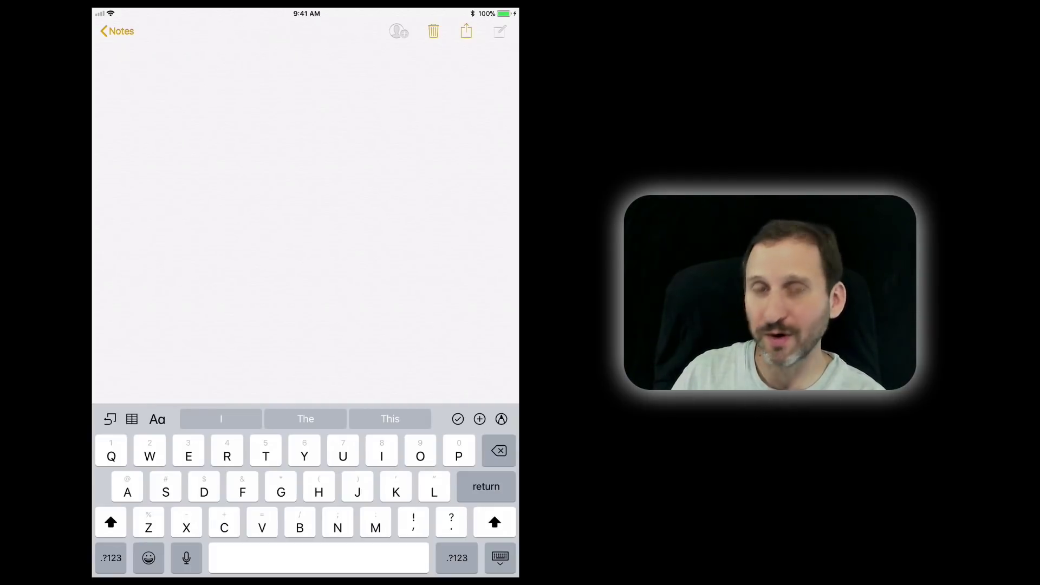
{"action": "left_click", "coordinate": [480, 419]}
Choose Scan Documents to start scanning the Bill of Sale page.
{"action": "left_click", "coordinate": [430, 279]}
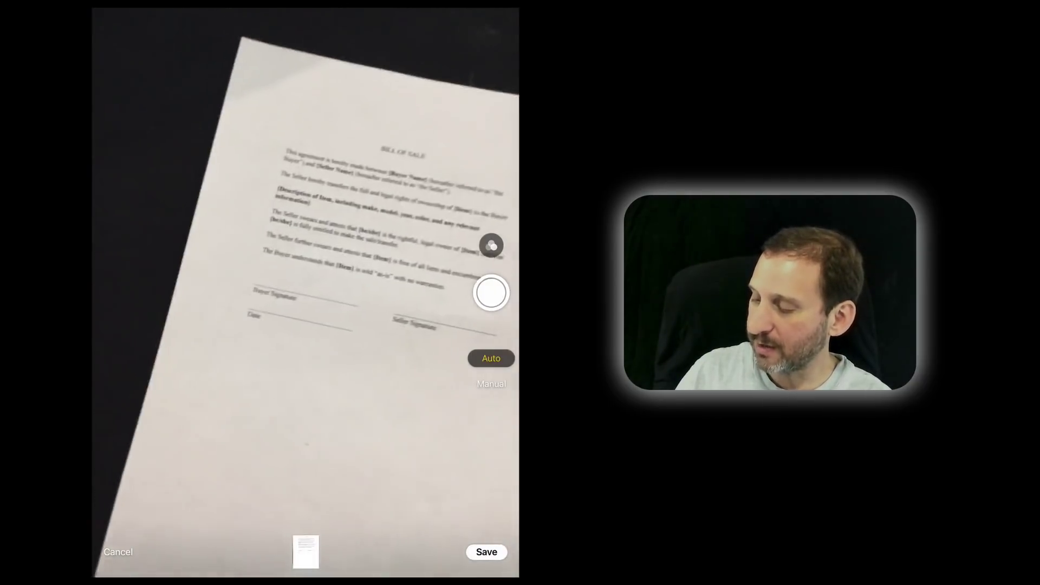
Set the scanner to Manual capture and show the Color, Grayscale, Black & White and Photo filters.
{"action": "left_click", "coordinate": [491, 385]}
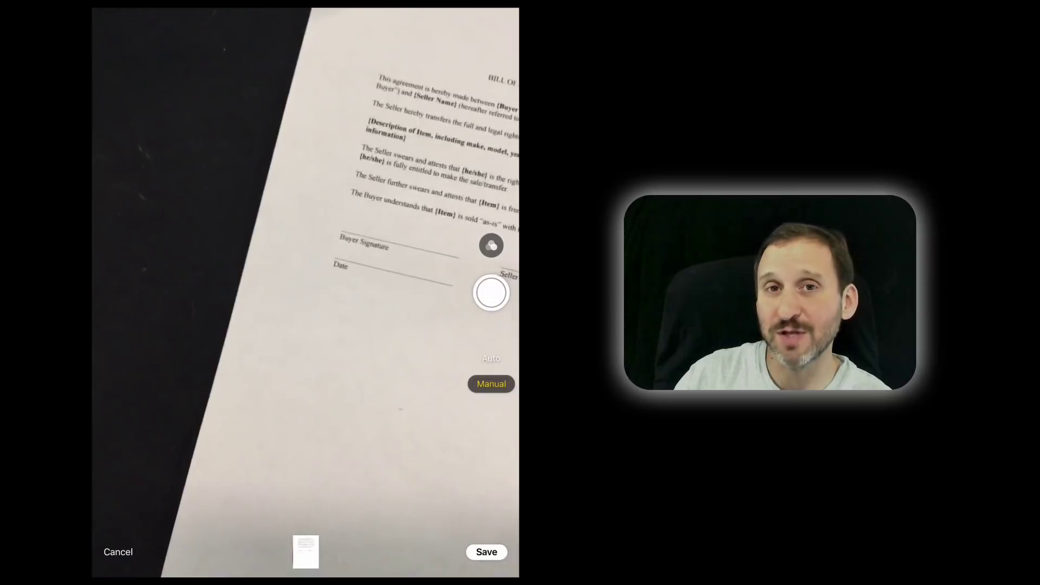
{"action": "left_click", "coordinate": [491, 246]}
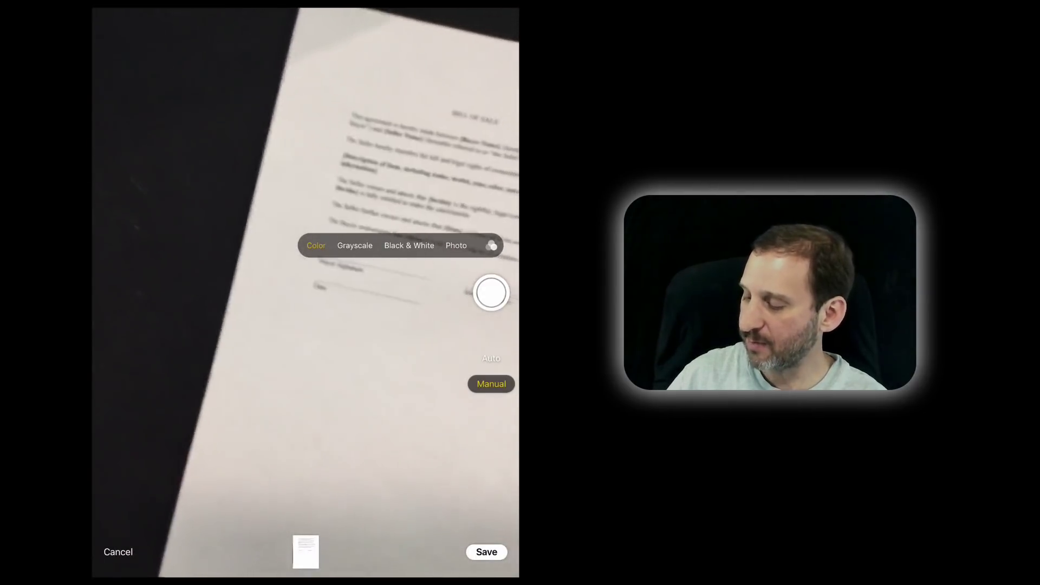
Save the scanned Bill of Sale page and view the Scanned Documents attachment full screen.
{"action": "left_click", "coordinate": [486, 552]}
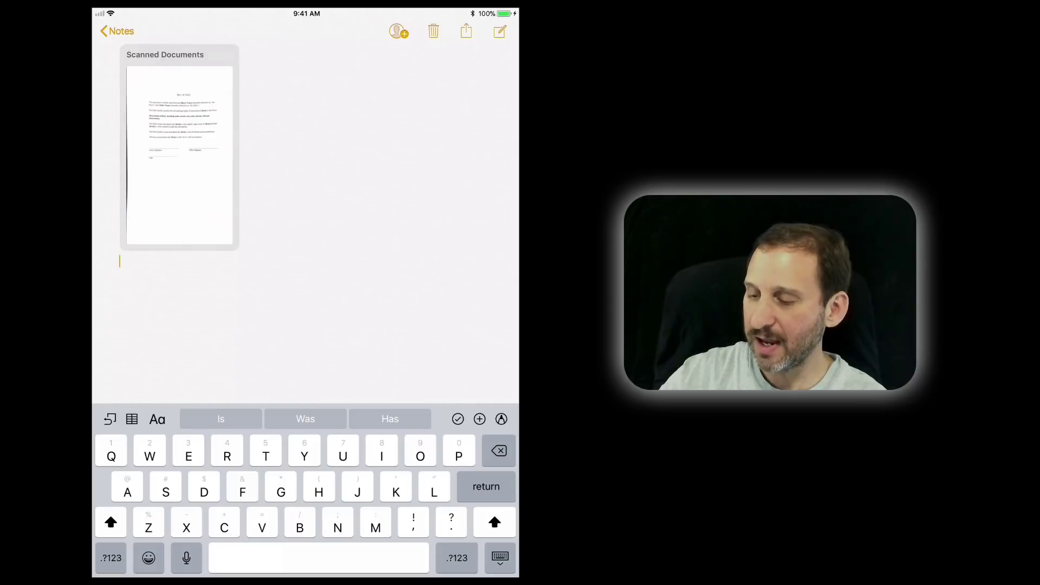
{"action": "left_click", "coordinate": [179, 155]}
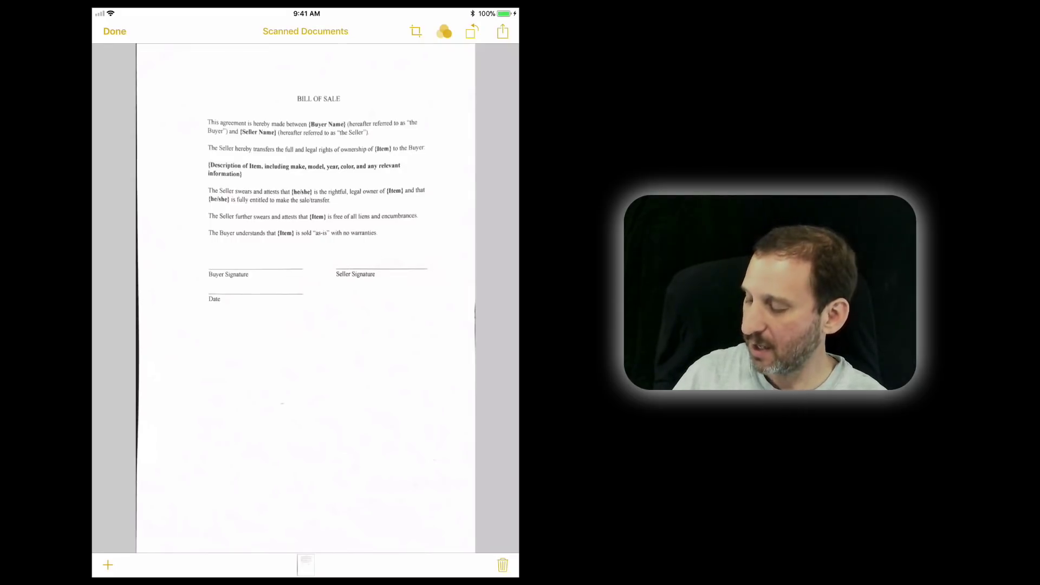
{"action": "left_click", "coordinate": [444, 31]}
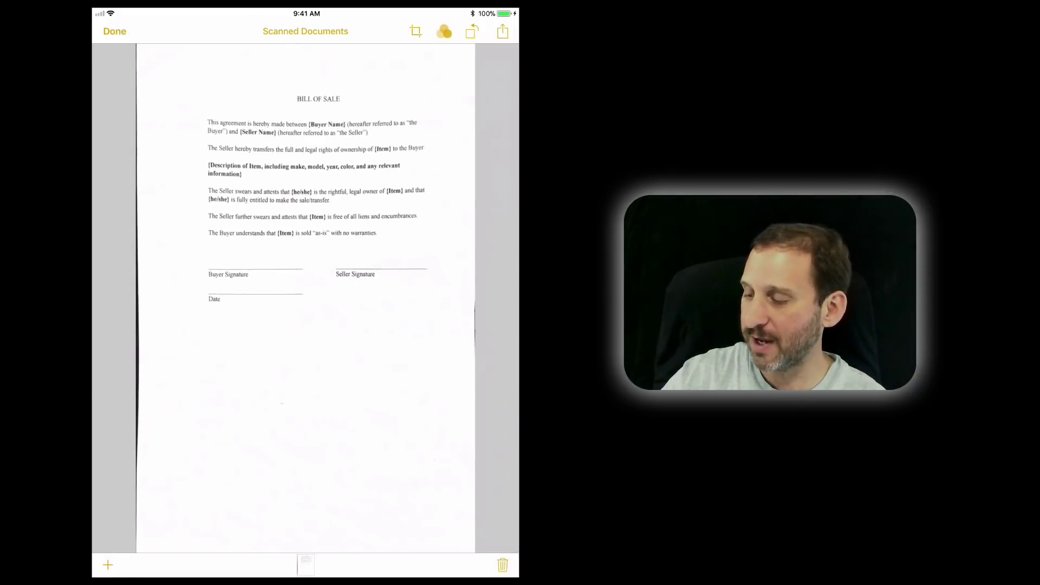
{"action": "left_click", "coordinate": [415, 32]}
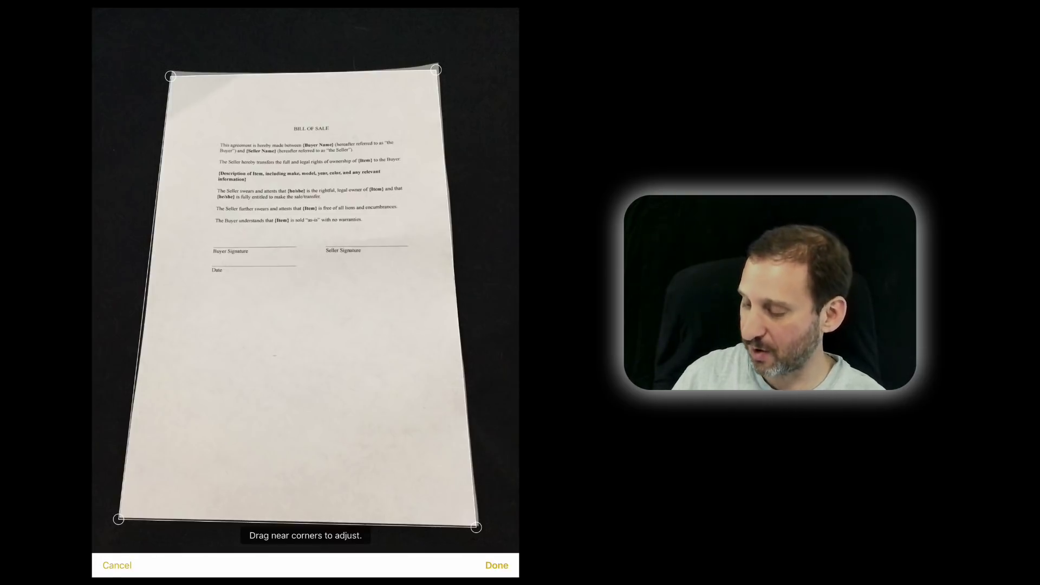
{"action": "left_click", "coordinate": [496, 565]}
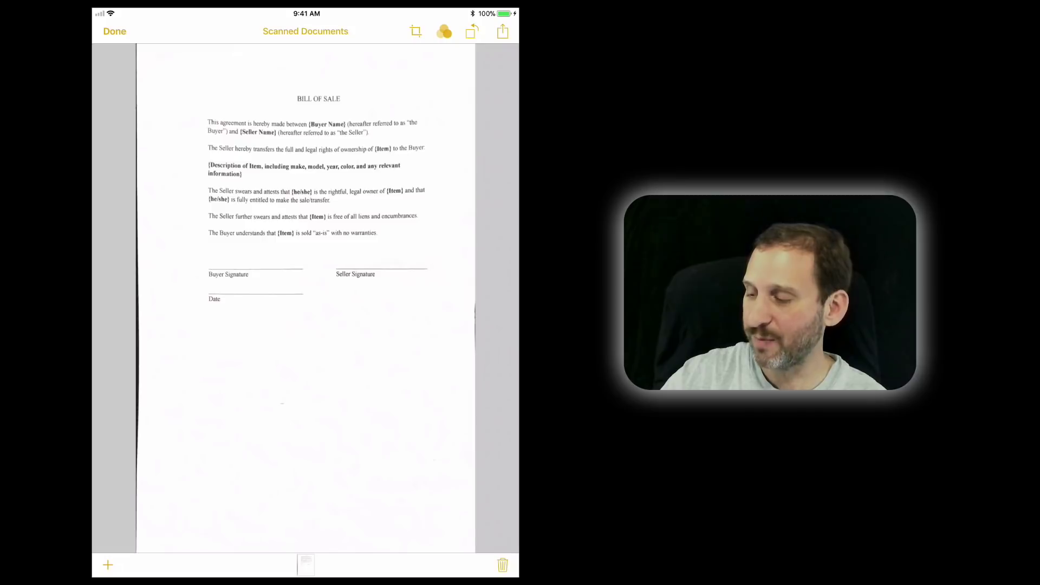
Mark up the scan from Share with a pen X over the Seller Signature line, then finish.
{"action": "left_click", "coordinate": [502, 31]}
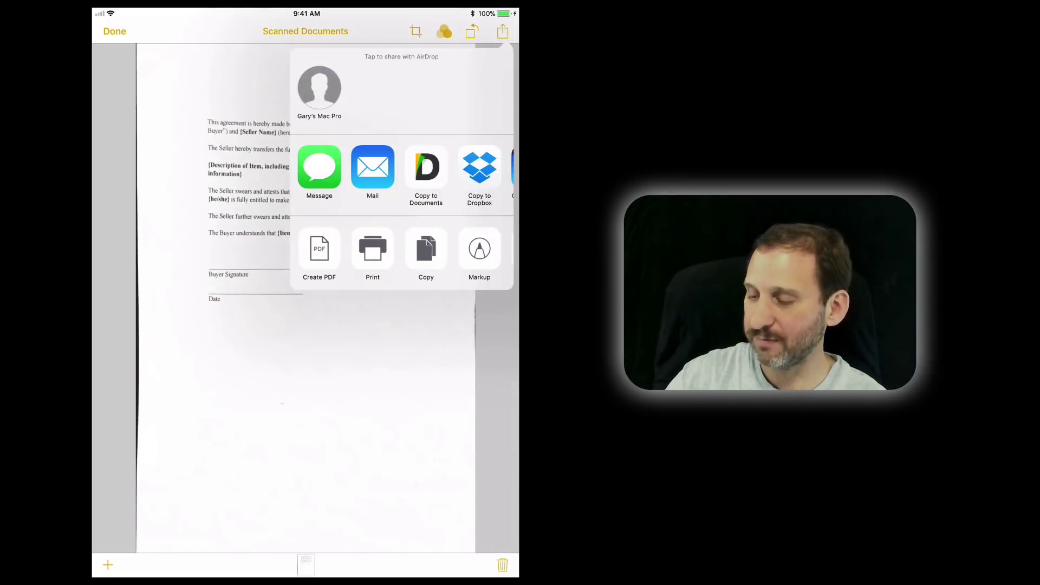
{"action": "left_click", "coordinate": [204, 365]}
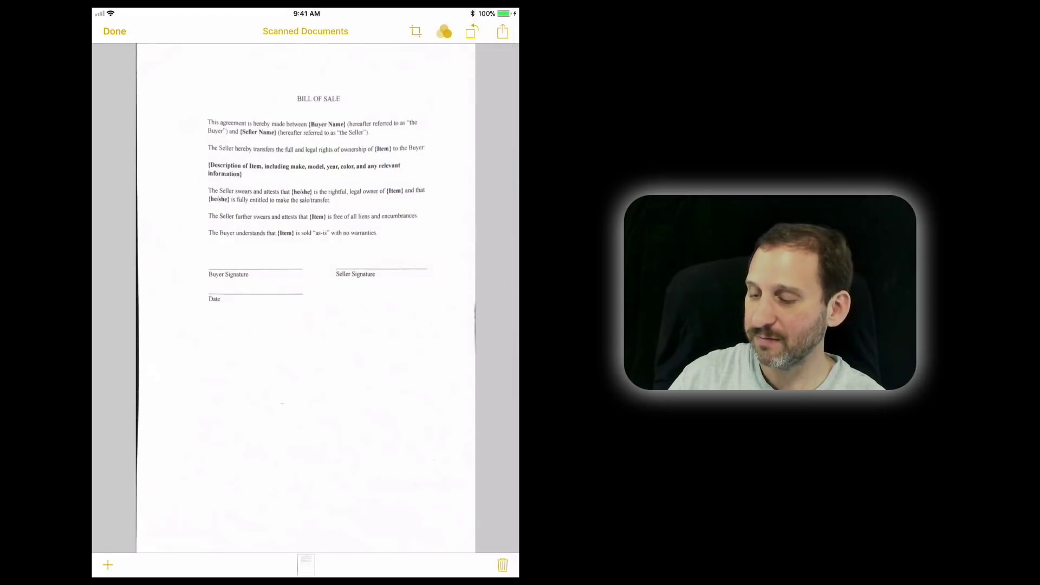
{"action": "left_click", "coordinate": [471, 31]}
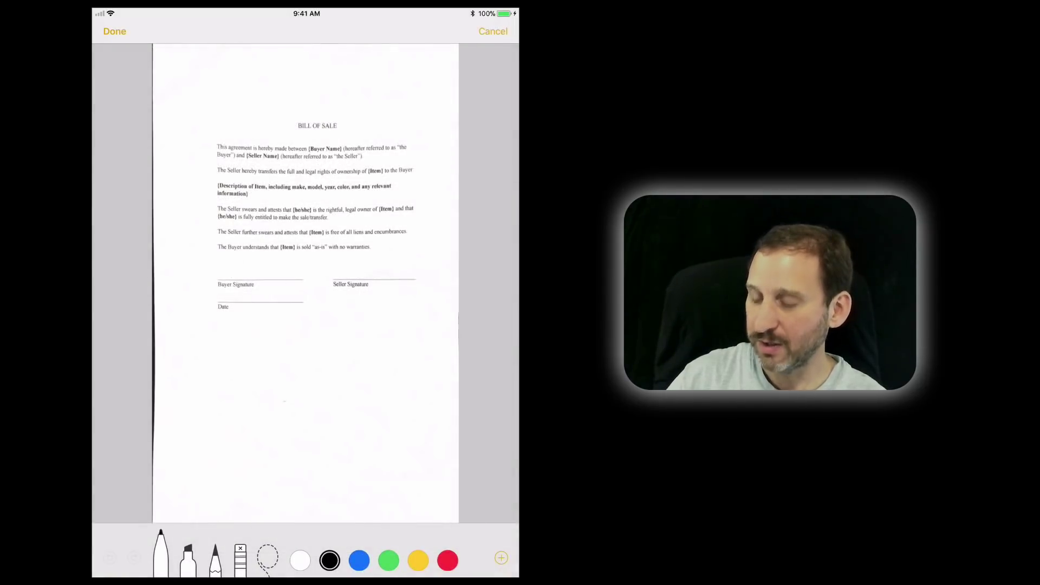
{"action": "mouse_move", "coordinate": [345, 262]}
{"action": "left_mouse_down"}
{"action": "mouse_move", "coordinate": [371, 283]}
{"action": "mouse_move", "coordinate": [343, 289]}
{"action": "left_mouse_up"}
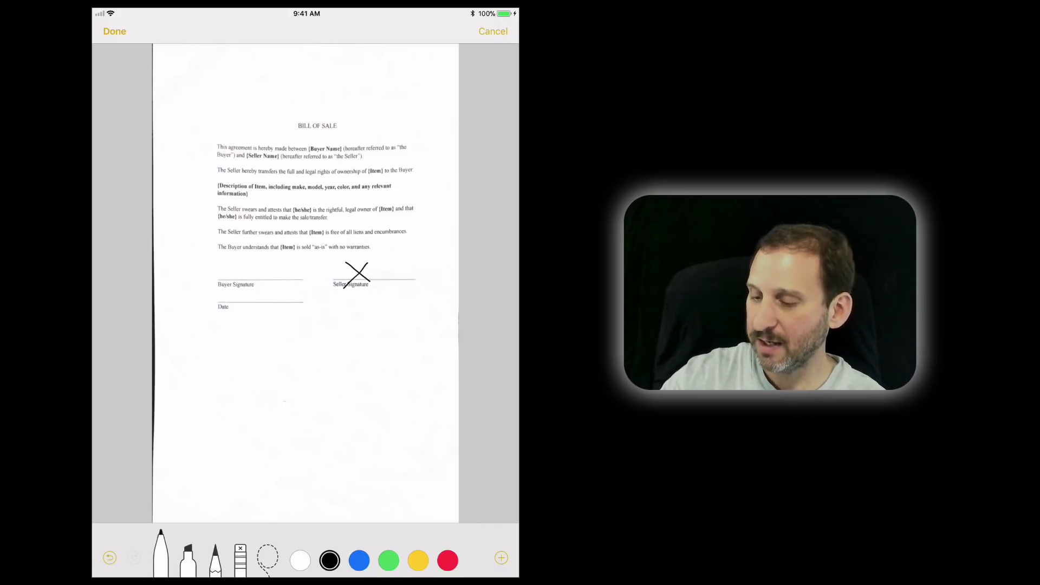
{"action": "left_click", "coordinate": [114, 30]}
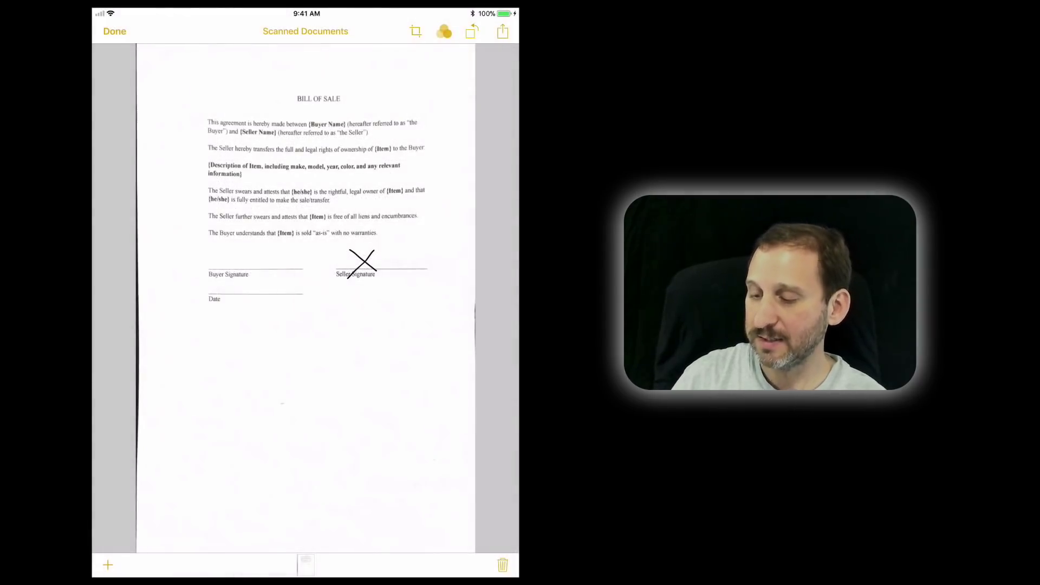
Bring up the scan's sharing options and start Markup again.
{"action": "left_click", "coordinate": [502, 32]}
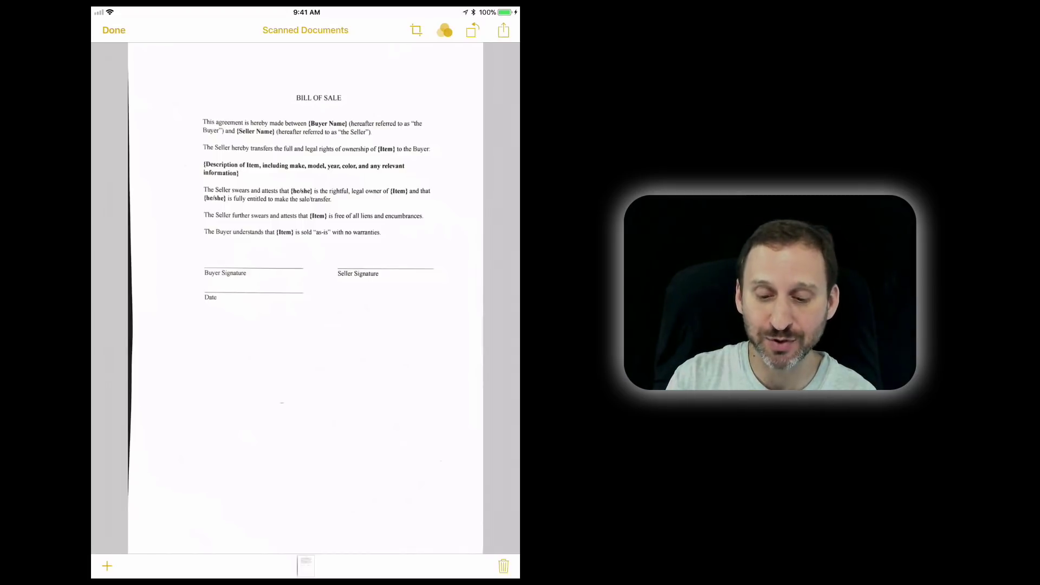
{"action": "left_click", "coordinate": [445, 30]}
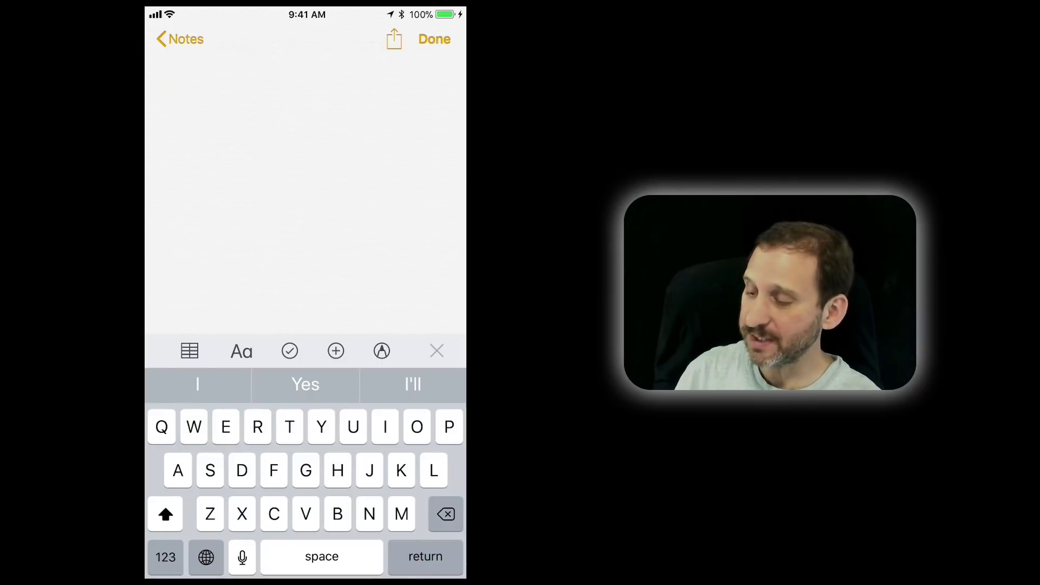
Choose Scan Documents from the new note's attachment options to scan the Bill of Sale.
{"action": "left_click", "coordinate": [336, 350]}
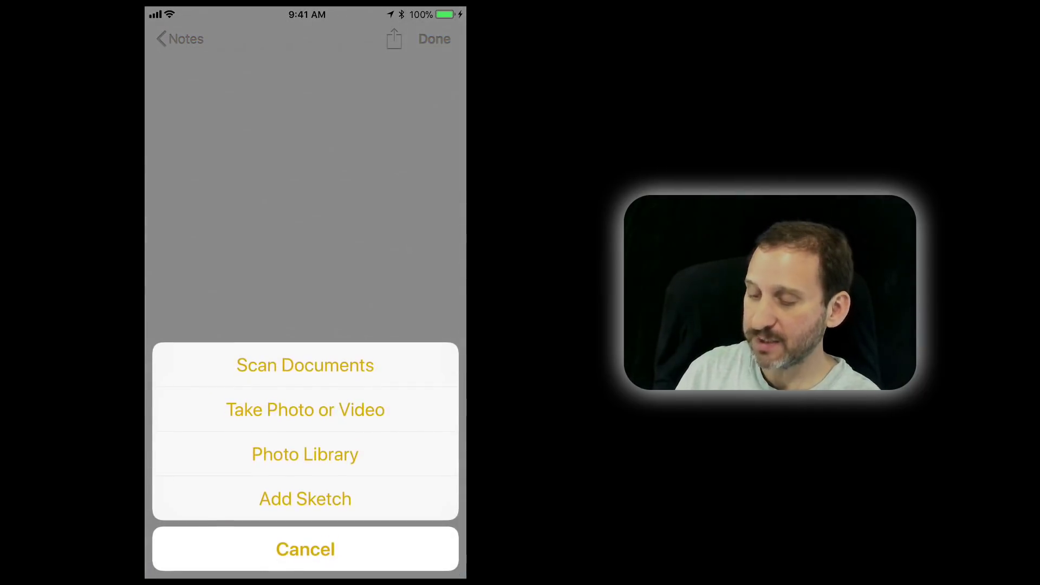
{"action": "left_click", "coordinate": [306, 366]}
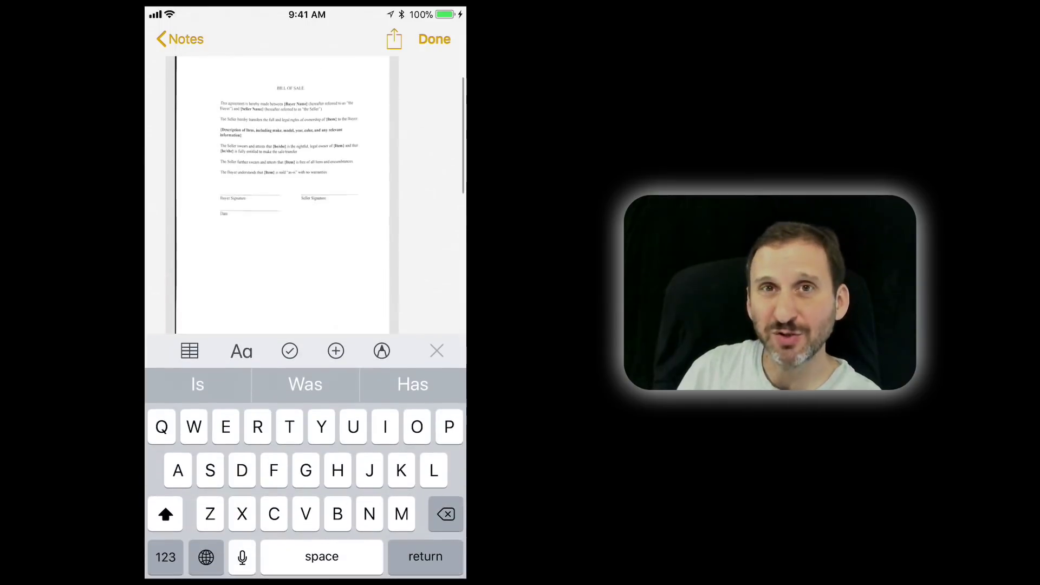
Open the scan full screen and use Markup to draw an X above Seller Signature.
{"action": "left_click", "coordinate": [282, 196]}
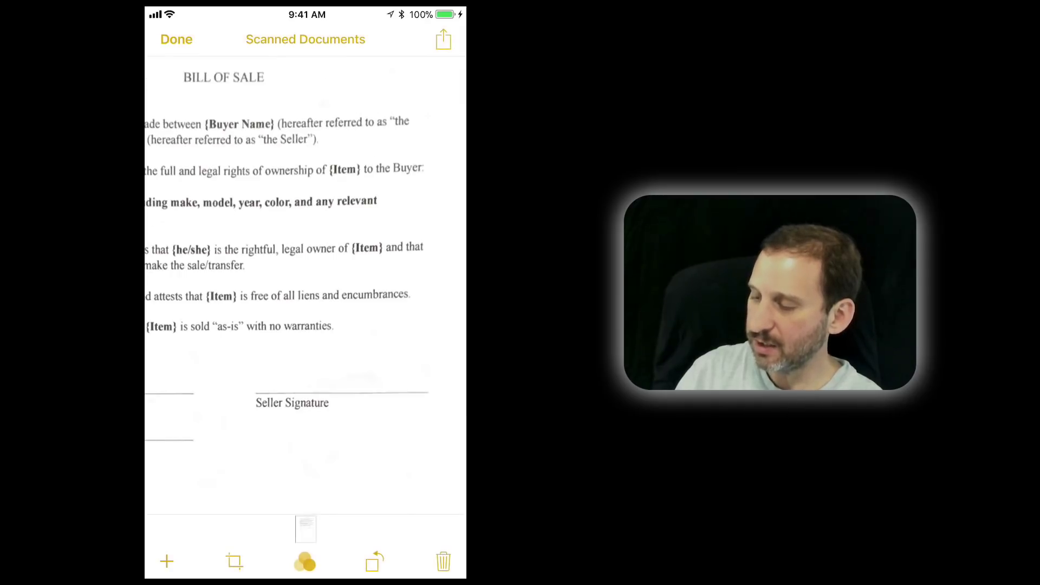
{"action": "left_click", "coordinate": [443, 39]}
{"action": "scroll", "coordinate": [305, 467], "scroll_direction": "right", "scroll_amount": 3}
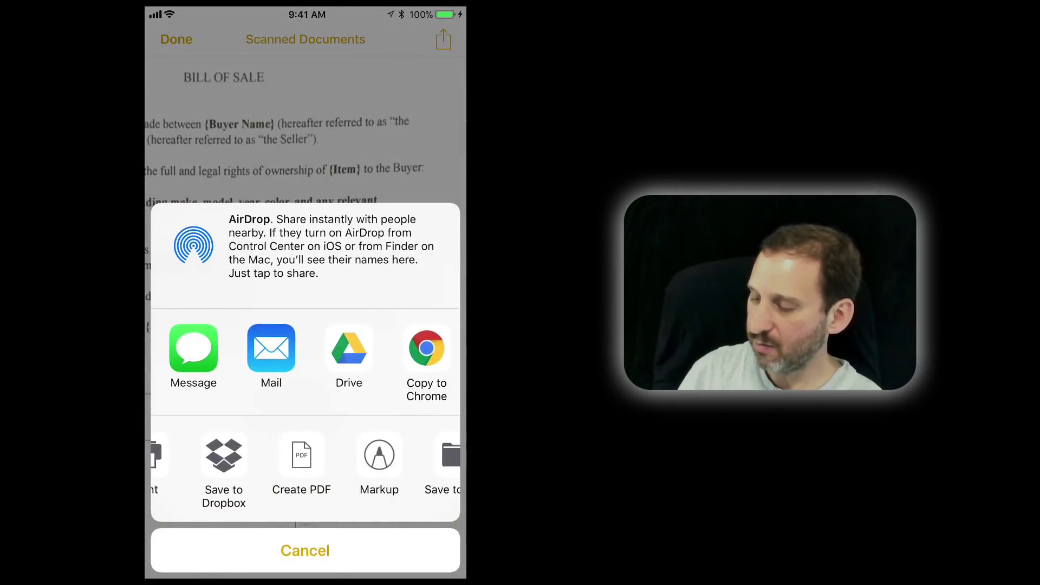
{"action": "left_click", "coordinate": [224, 468]}
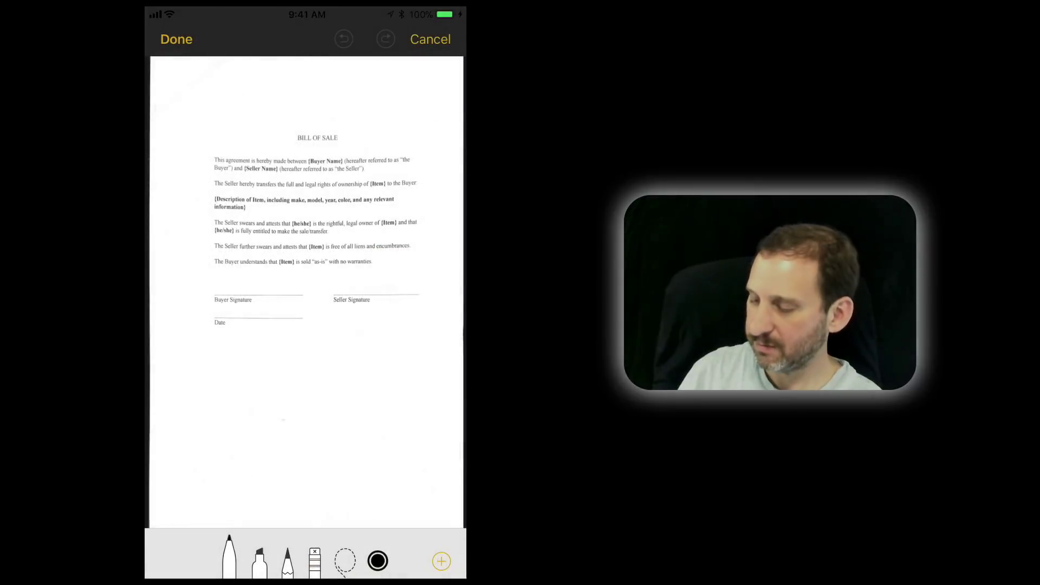
{"action": "mouse_move", "coordinate": [293, 236]}
{"action": "left_mouse_down"}
{"action": "mouse_move", "coordinate": [343, 291]}
{"action": "mouse_move", "coordinate": [363, 226]}
{"action": "left_mouse_up"}
{"action": "left_click", "coordinate": [176, 40]}
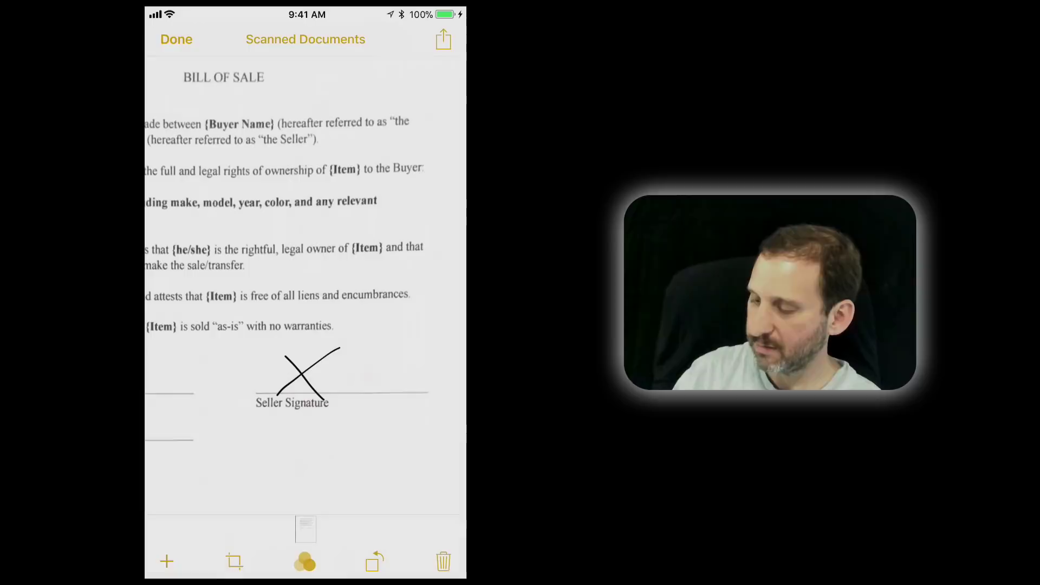